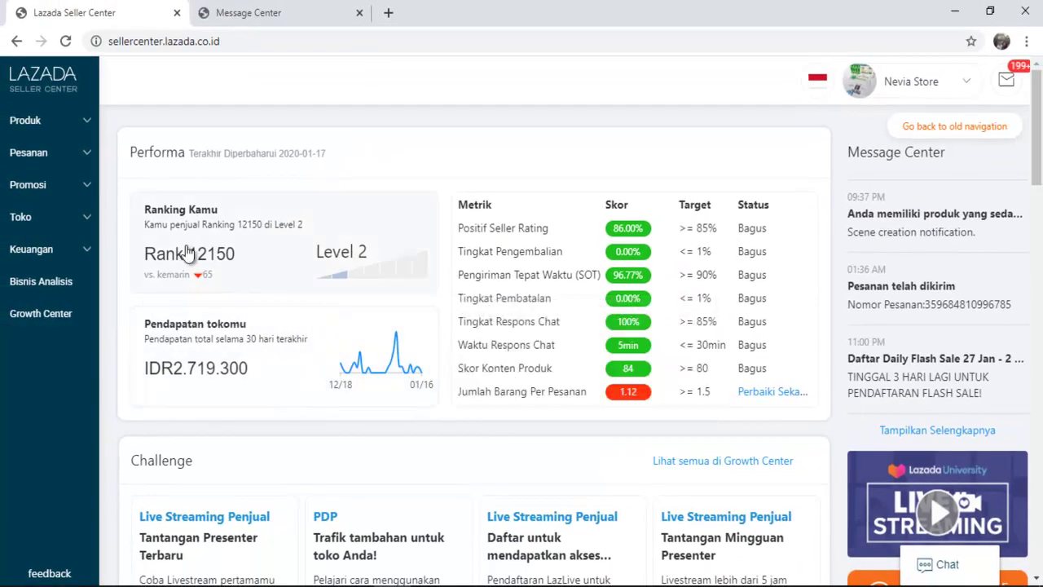
Open the Free Shipping promotions under Promosi and start creating a new promotion
click(47, 186)
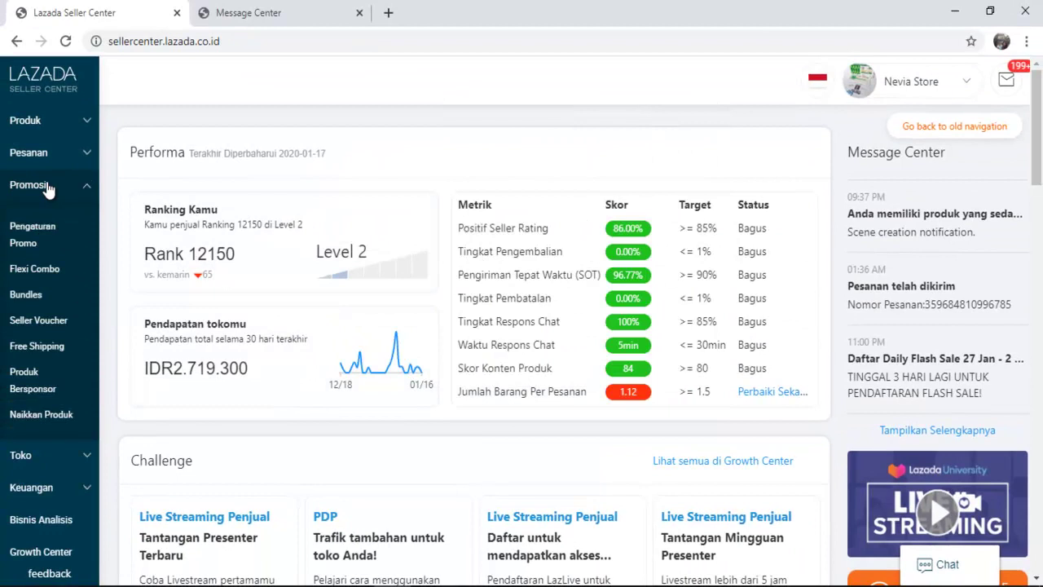
click(33, 346)
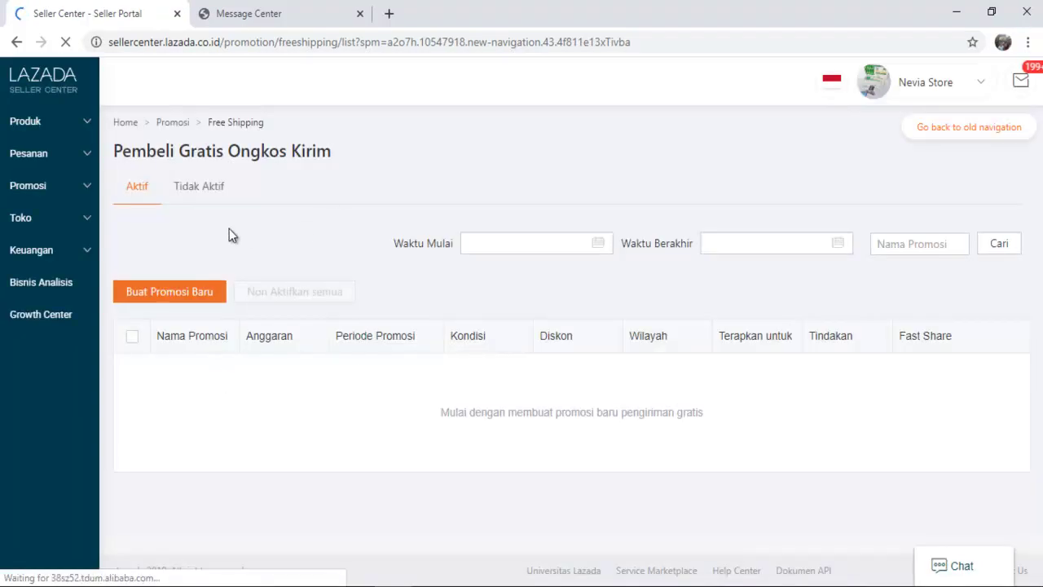
click(180, 297)
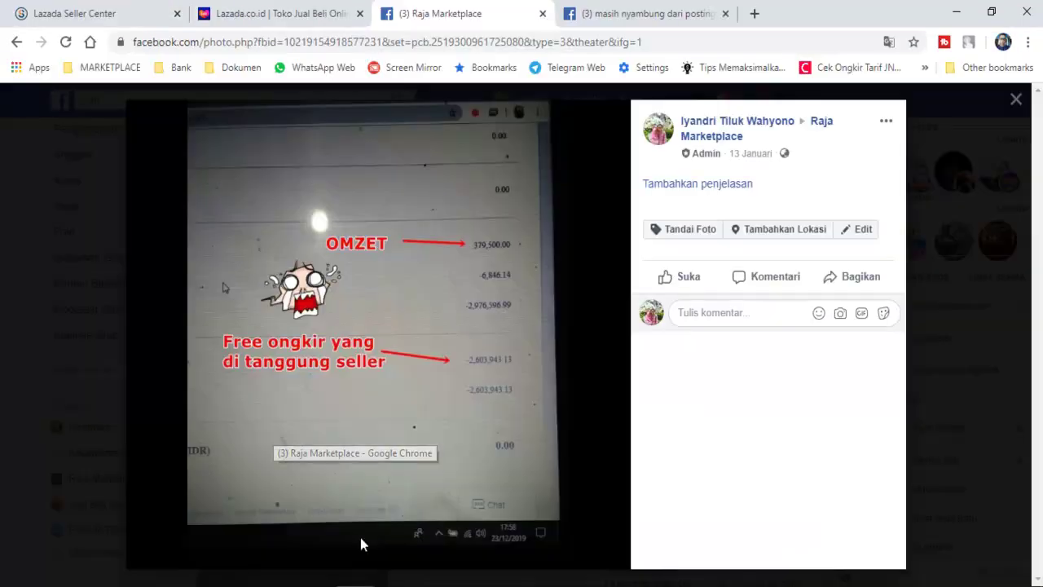
click(360, 537)
click(662, 14)
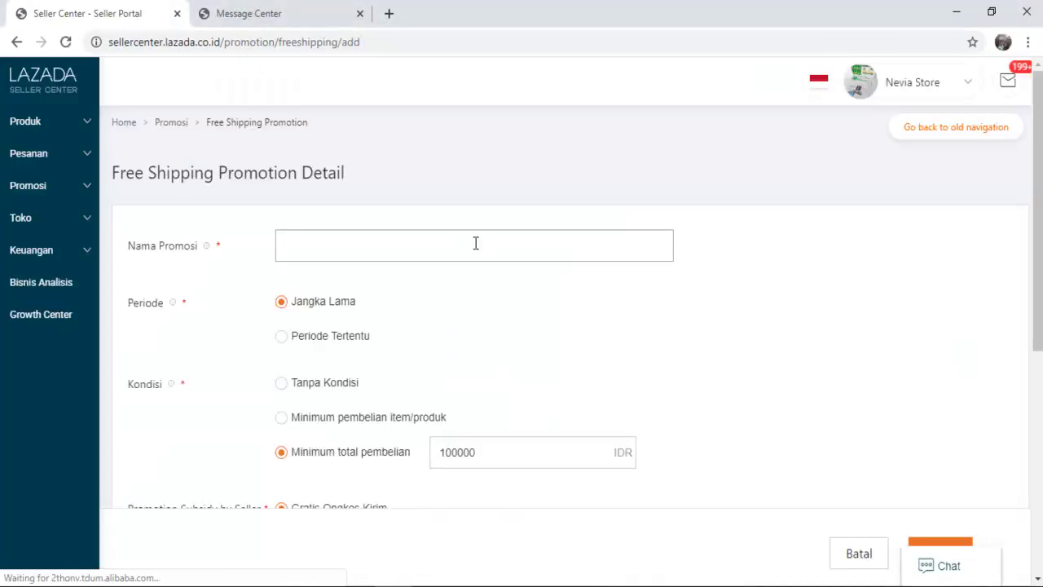
Name the promotion "Promo free shipping gratis ongkir"
click(570, 232)
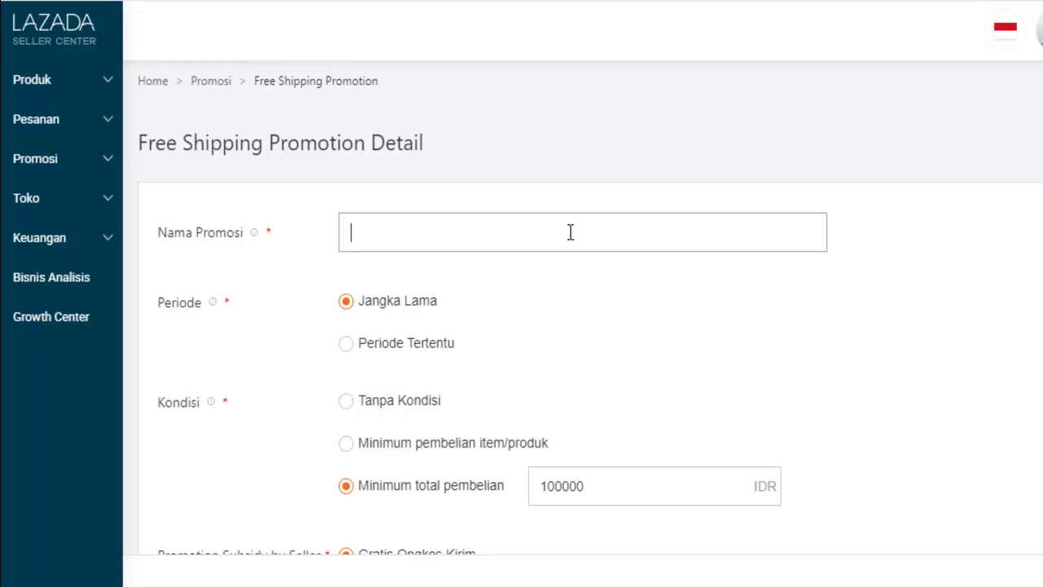
text(Promo free sh)
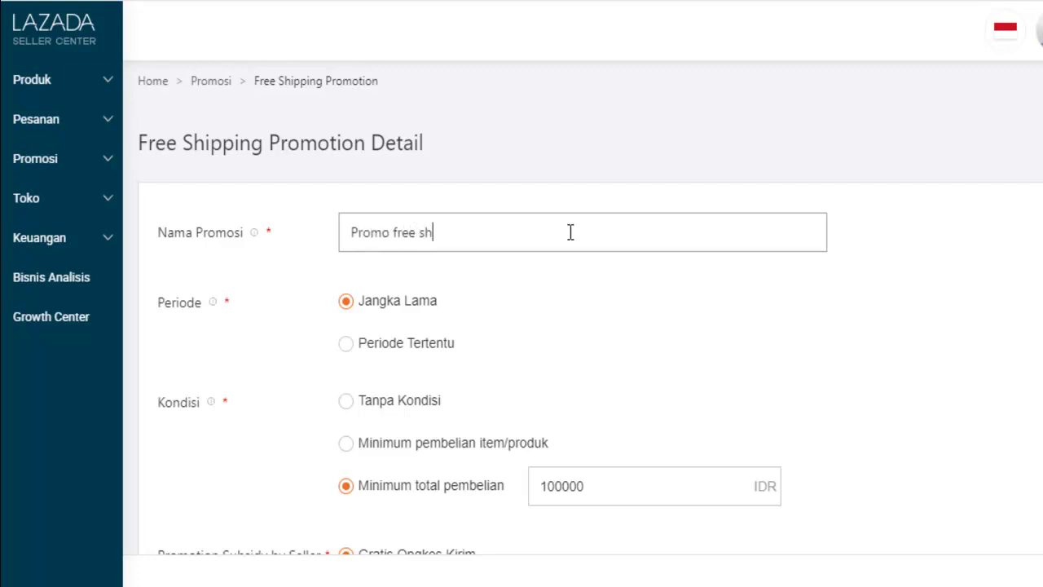
text(ipping gratis ongkir)
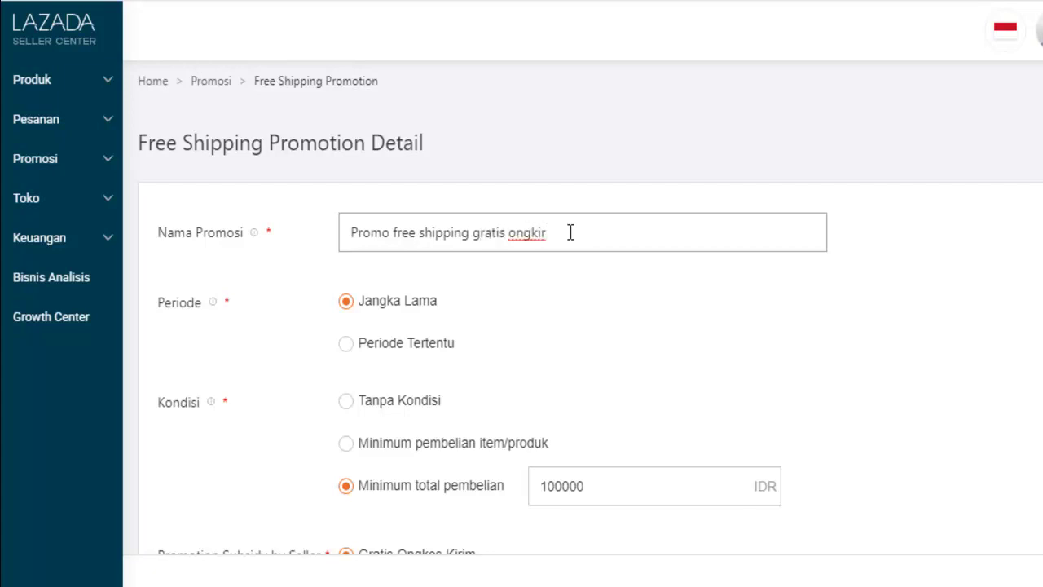
click(346, 344)
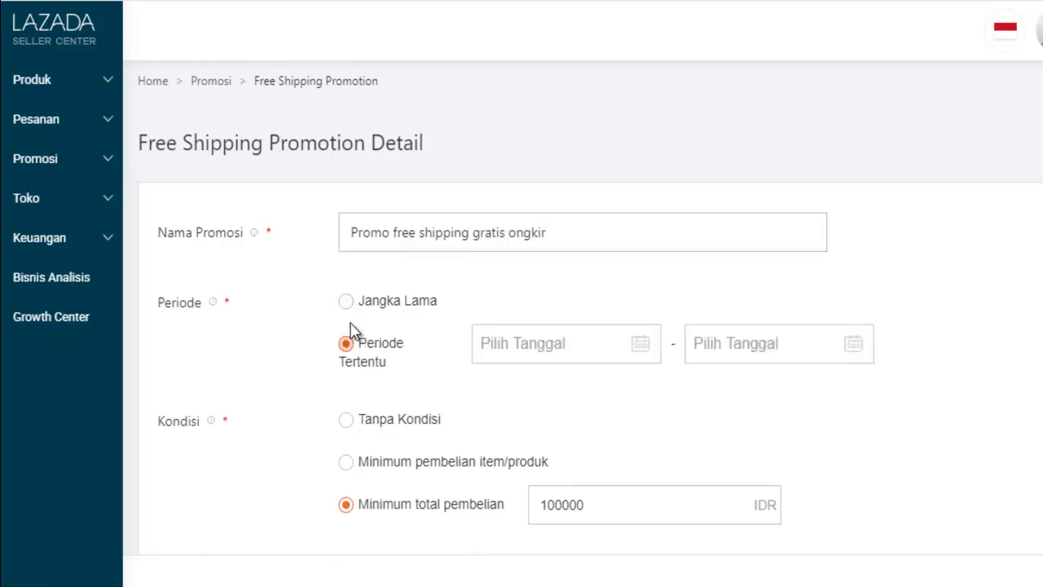
click(351, 310)
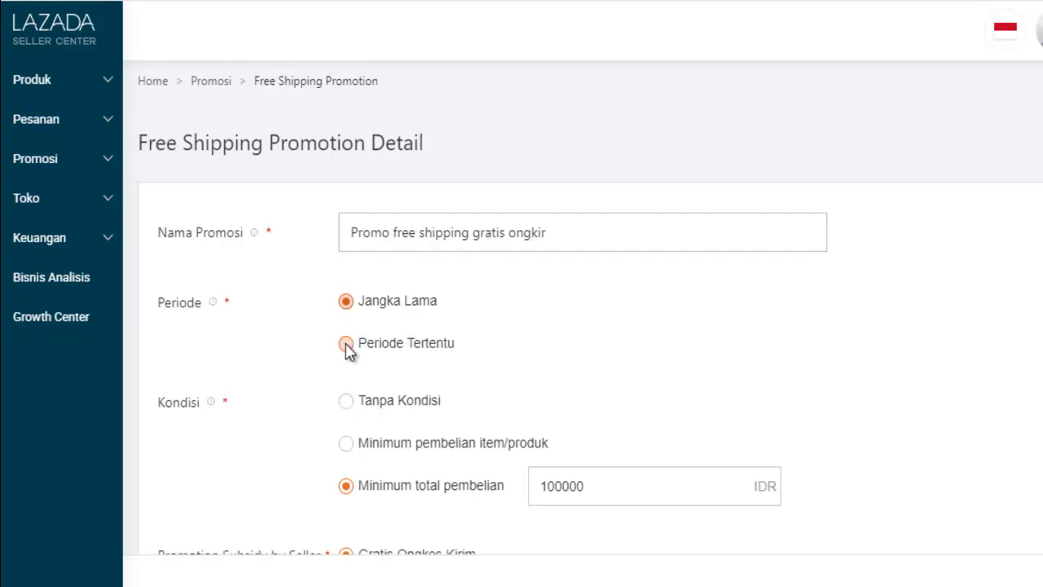
click(346, 344)
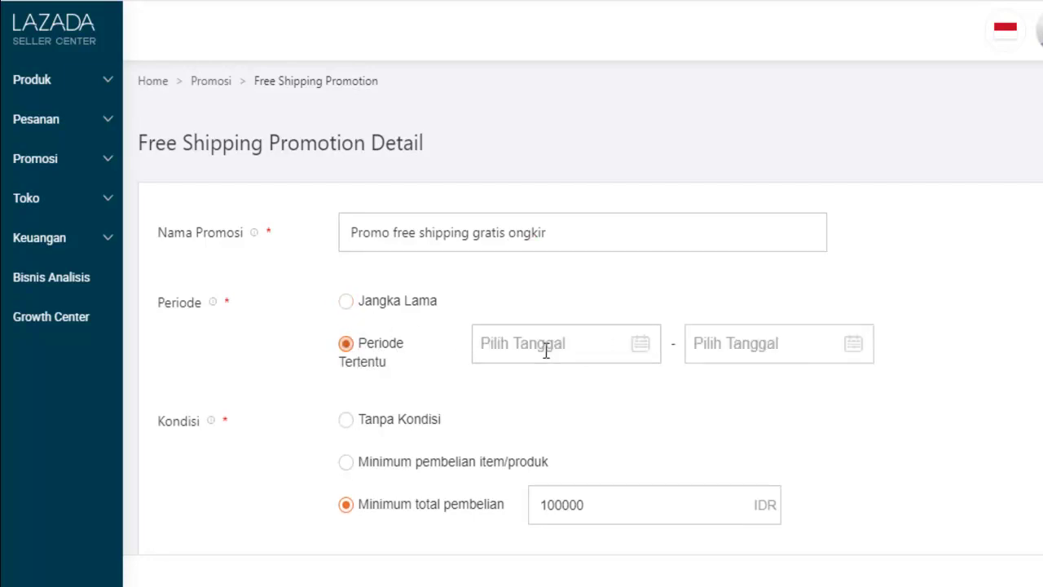
click(608, 352)
click(668, 495)
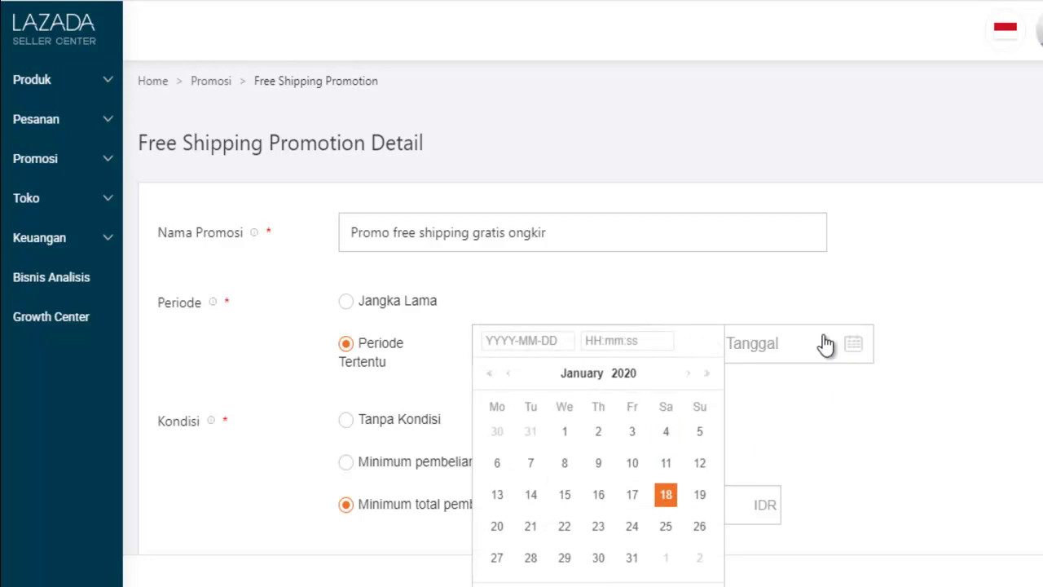
click(757, 344)
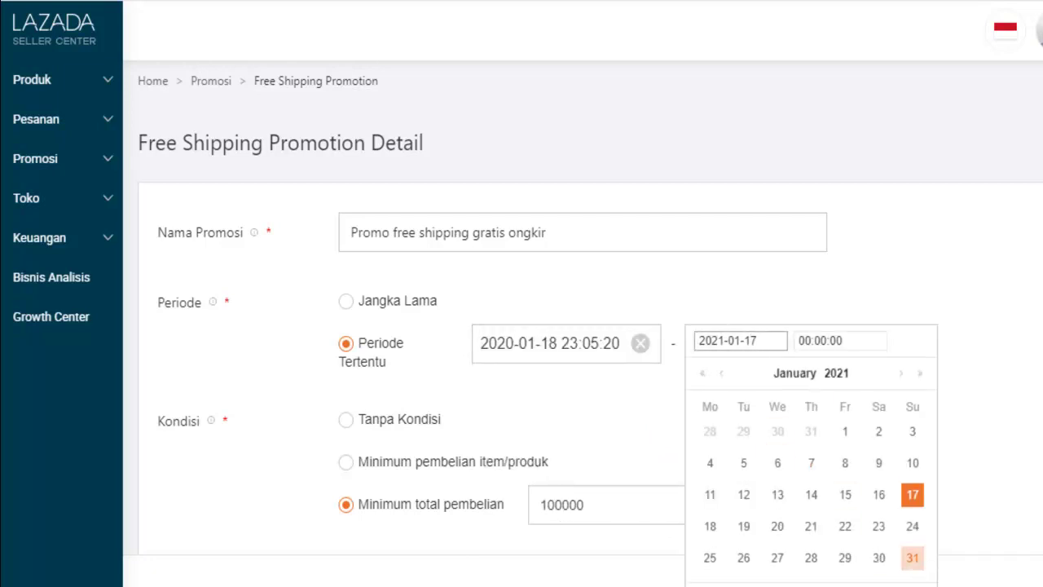
click(912, 557)
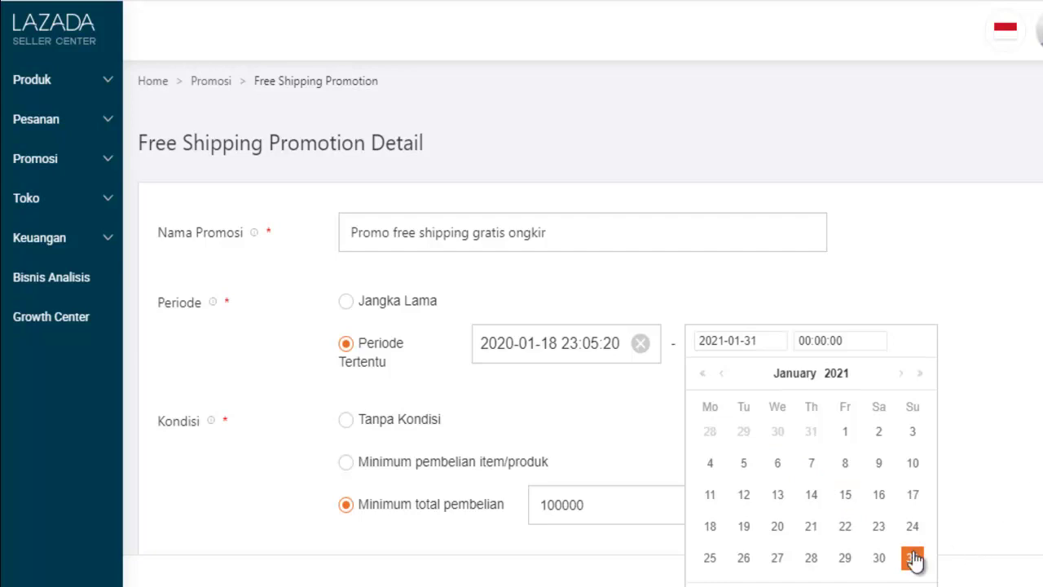
click(942, 433)
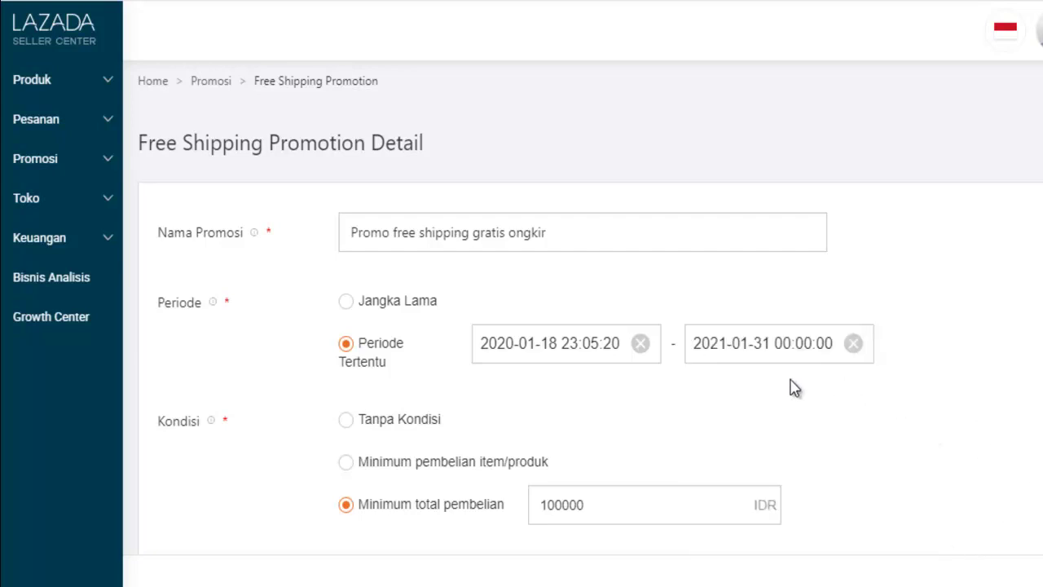
Try the Tanpa Kondisi and Minimum pembelian item/produk conditions, entering 2 as the item minimum and clearing it
scroll(496, 407, down, 2)
scroll(495, 408, up, 2)
click(355, 423)
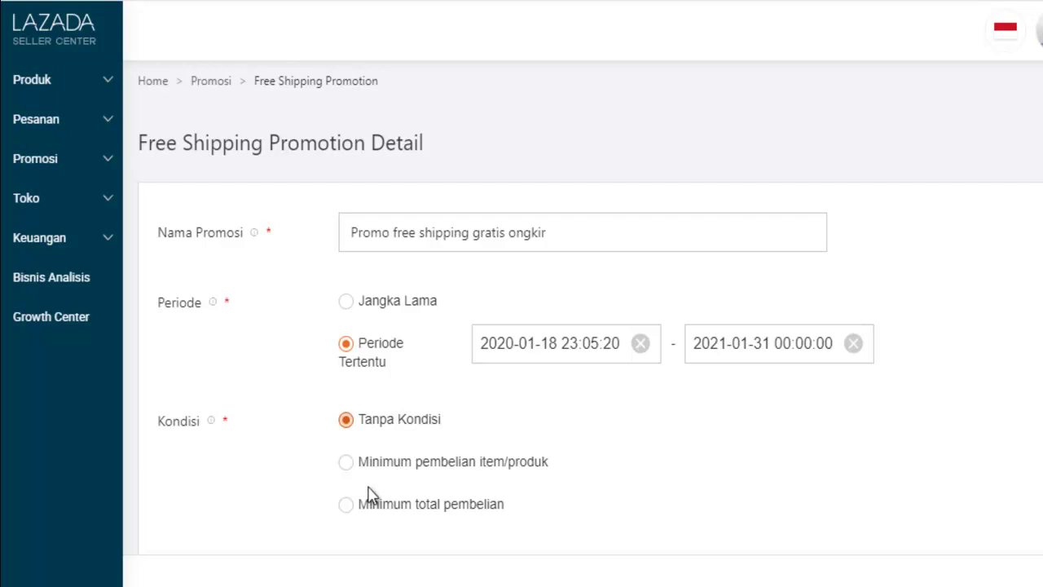
click(346, 462)
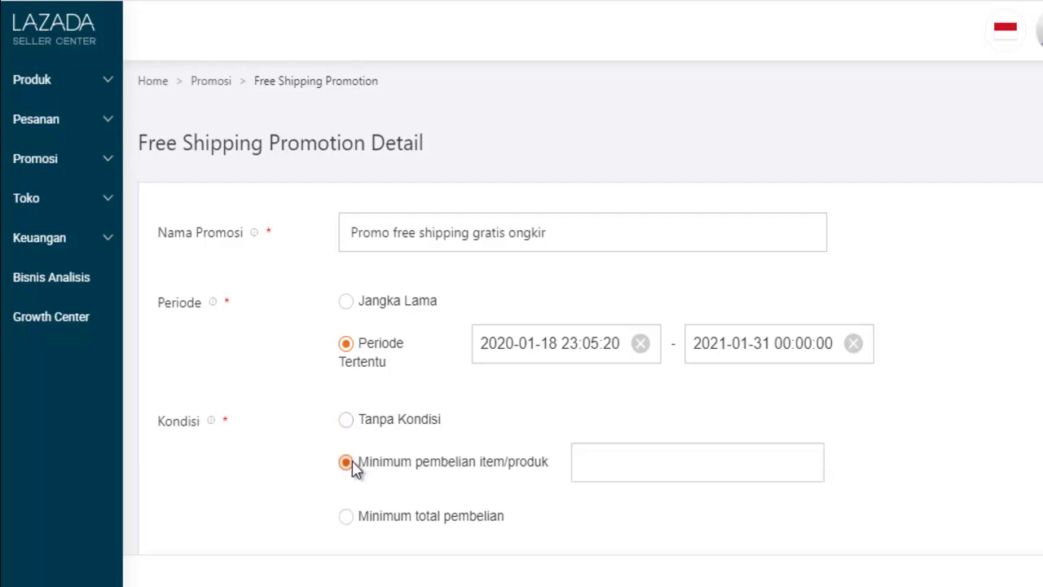
click(636, 461)
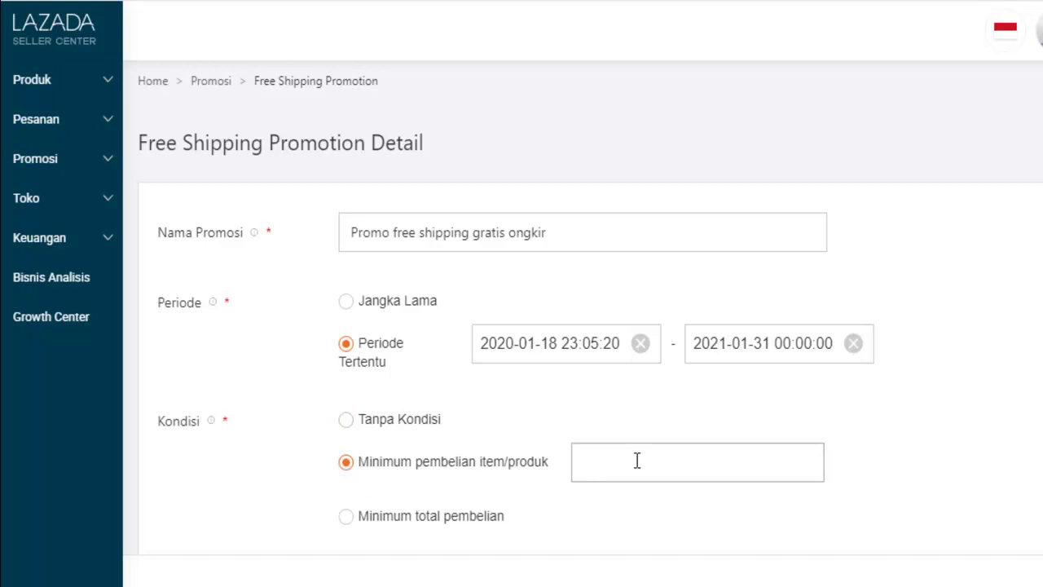
text(2)
key(BackSpace)
Set the condition to Minimum total pembelian with a minimum of 230000 IDR
click(346, 516)
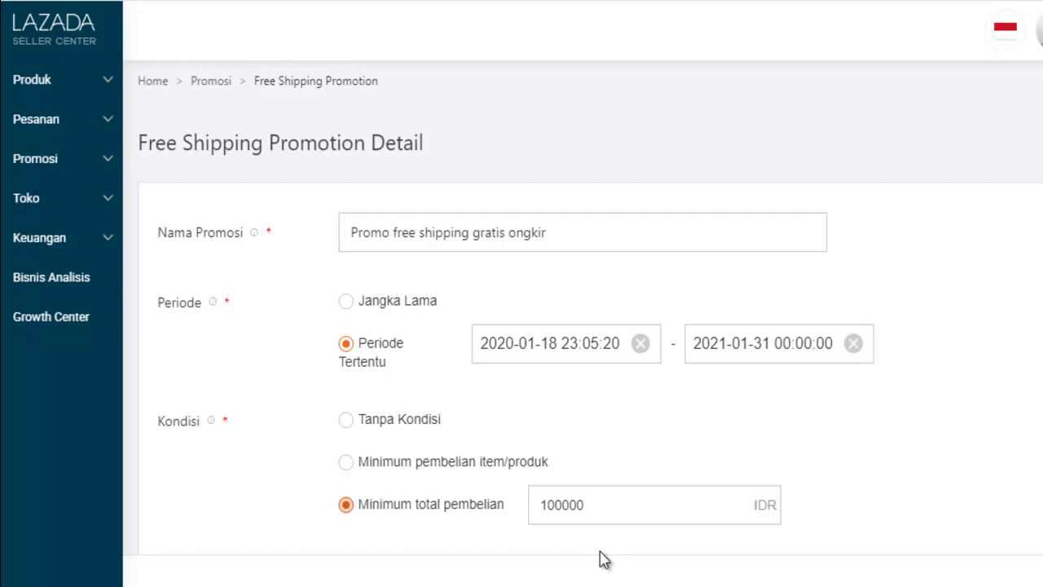
drag(601, 513, 517, 517)
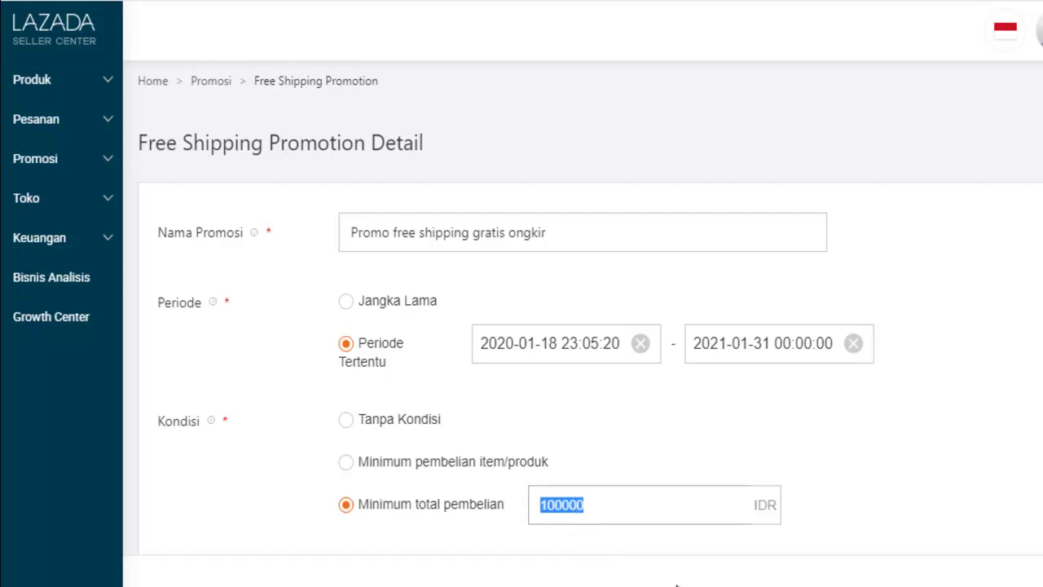
text(2)
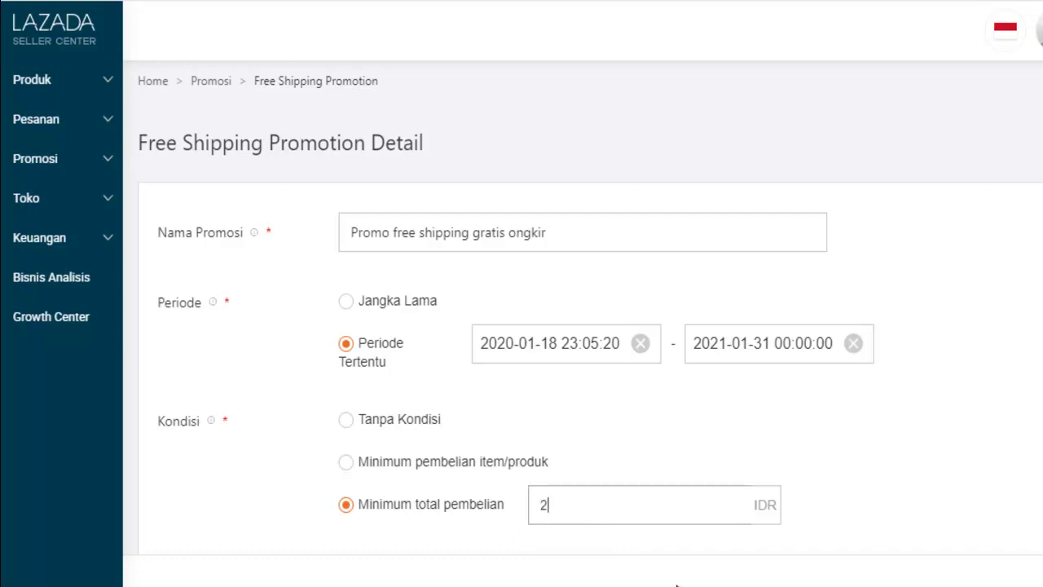
text(00)
key(BackSpace)
key(BackSpace)
text(30000)
Choose Subsidi Ongkos Kirim Per Transaksi as the seller subsidy and set it to 10000 IDR
scroll(518, 505, down, 2)
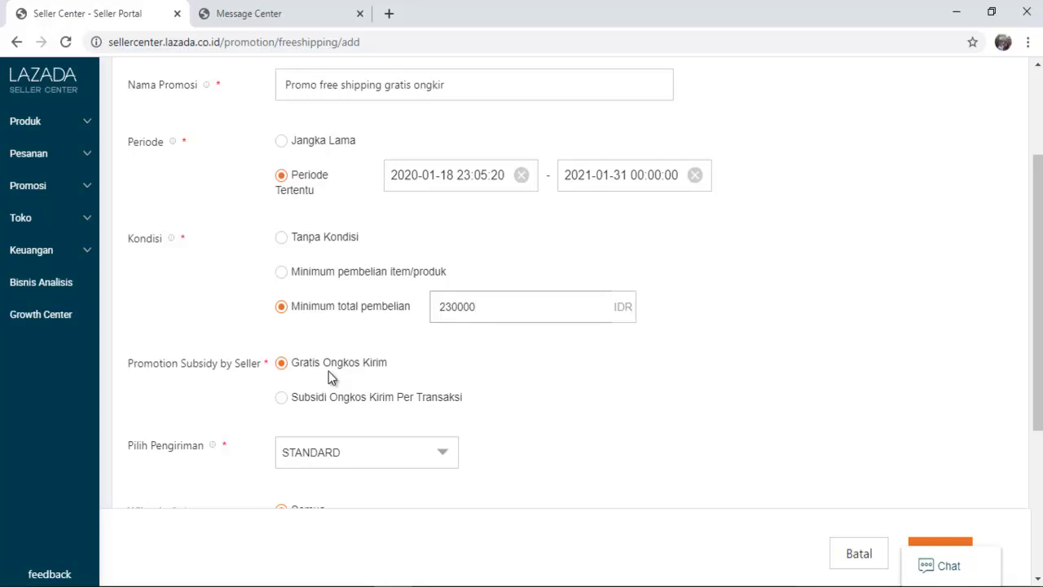
click(283, 400)
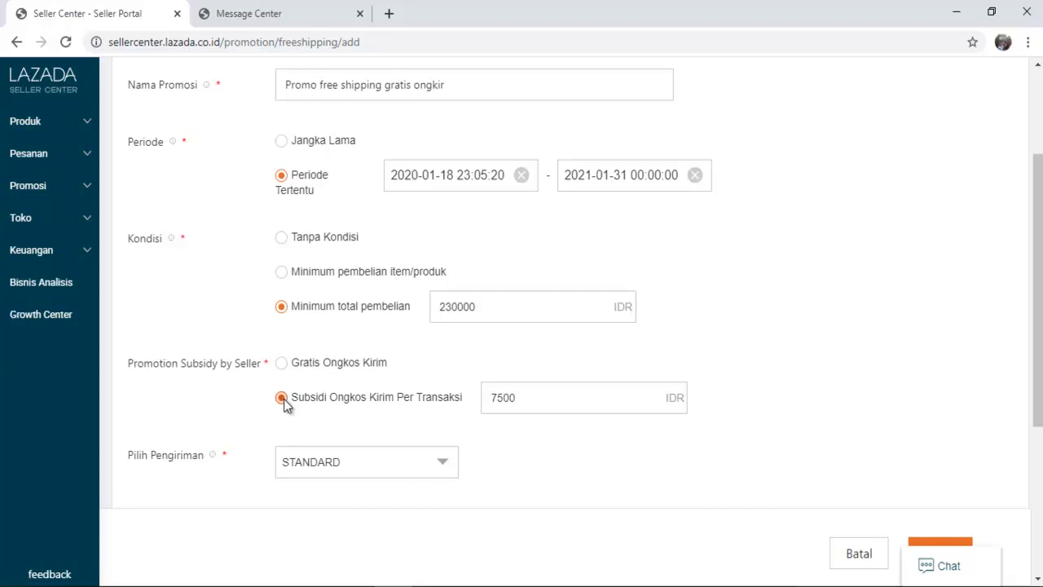
drag(511, 399, 481, 403)
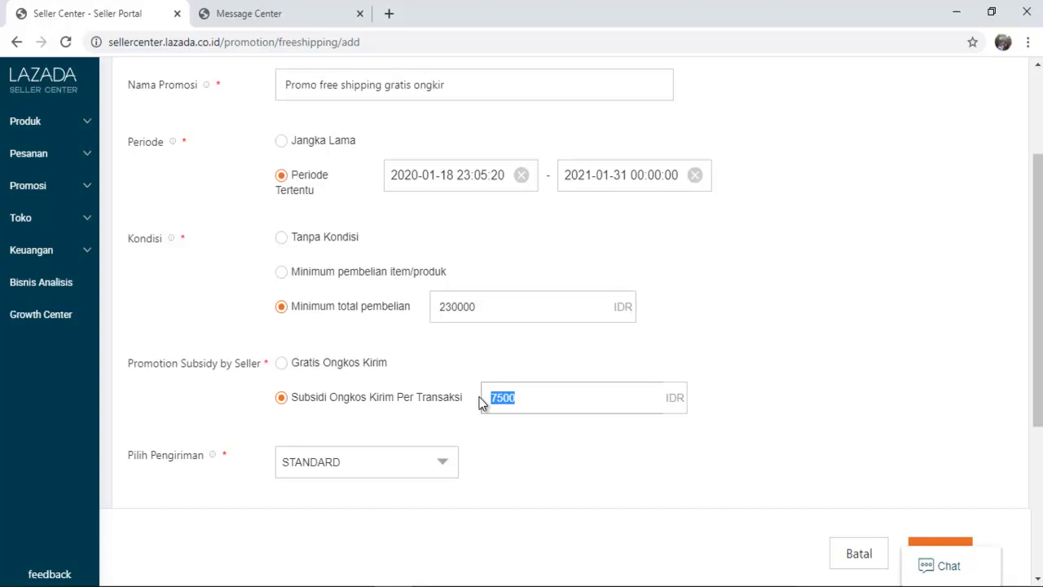
text(100000)
key(BackSpace)
Try EXPRESS as the delivery option and switch it back to STANDARD
scroll(396, 470, down, 2)
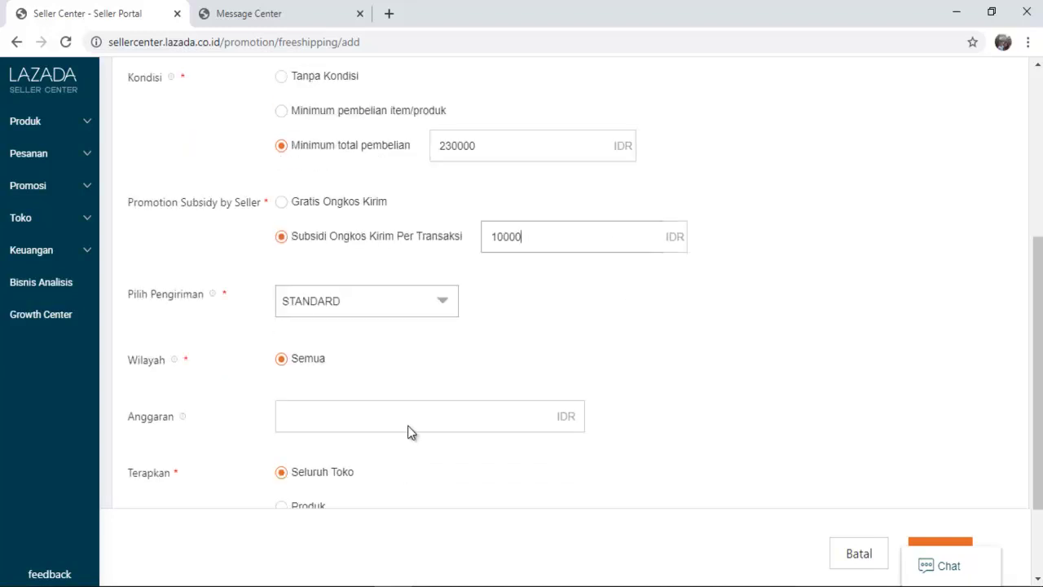
click(383, 307)
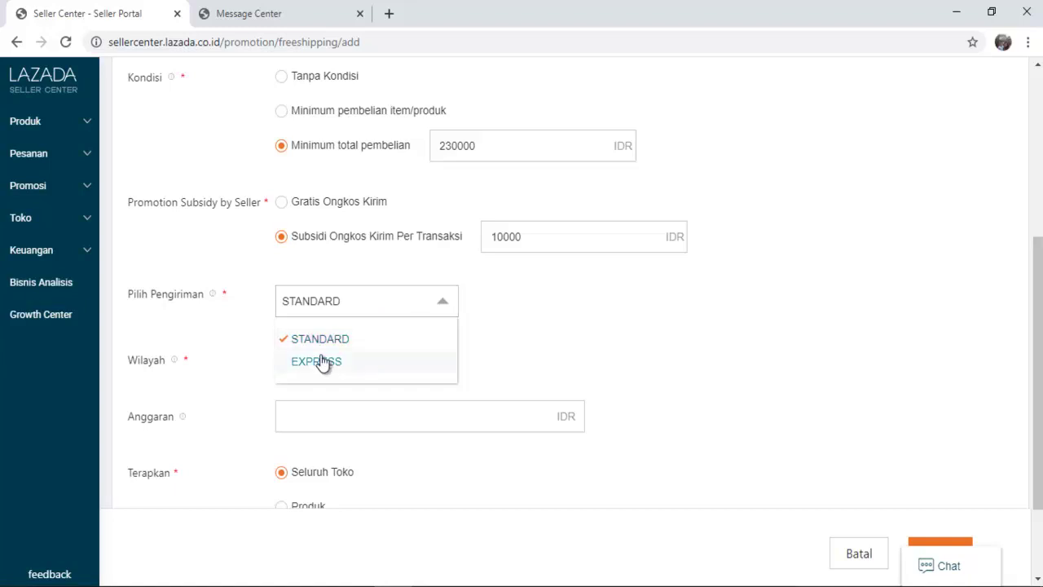
click(322, 362)
click(344, 314)
click(337, 346)
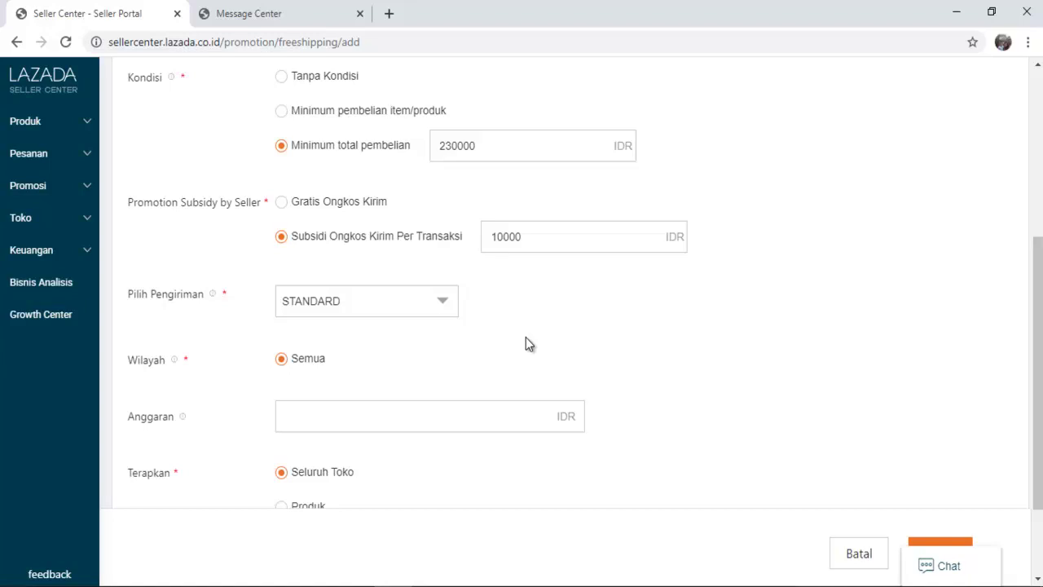
Set the promotion budget (Anggaran) to 2000000 IDR
scroll(410, 367, down, 2)
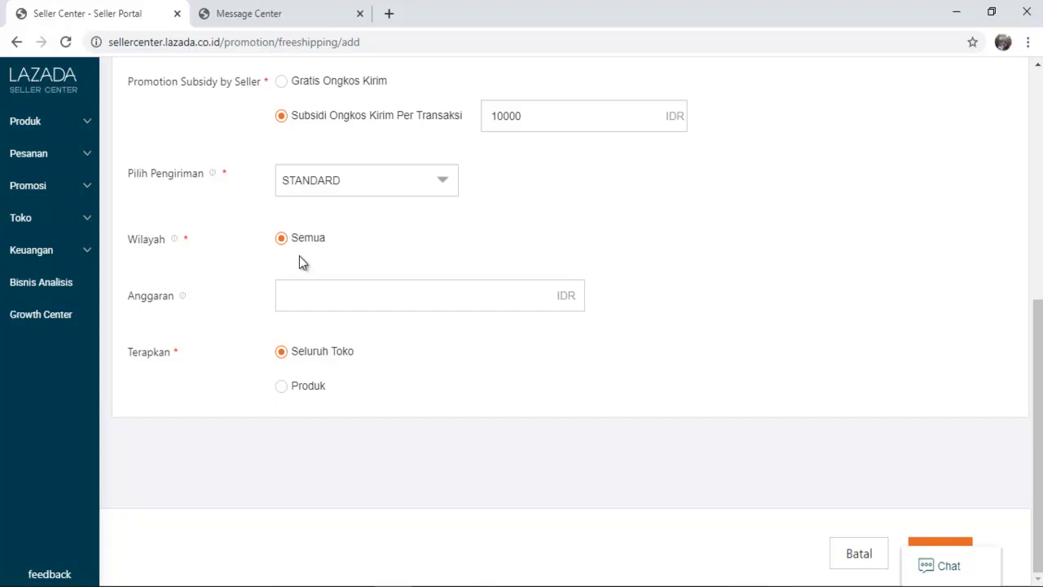
scroll(299, 256, up, 2)
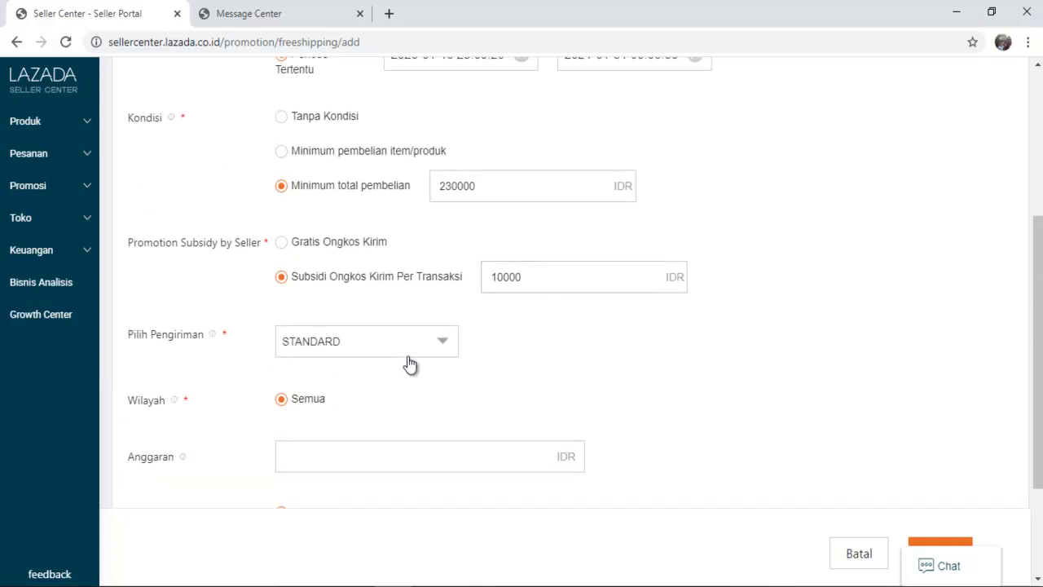
scroll(407, 359, down, 2)
click(335, 304)
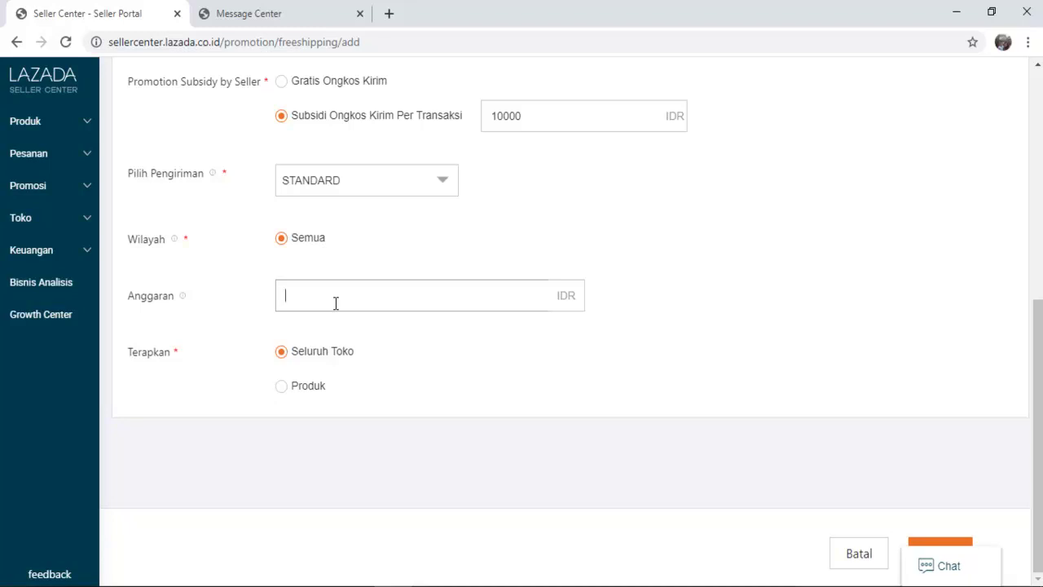
text(2)
key(BackSpace)
text(2000000)
Apply the promotion to specific products (Produk) rather than Seluruh Toko and open the product selection
click(279, 387)
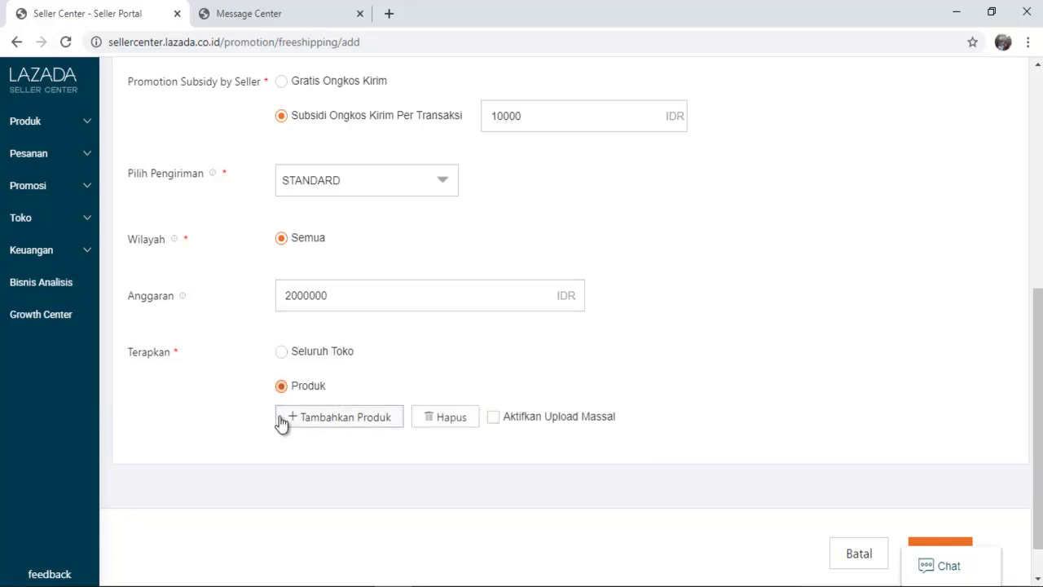
click(310, 354)
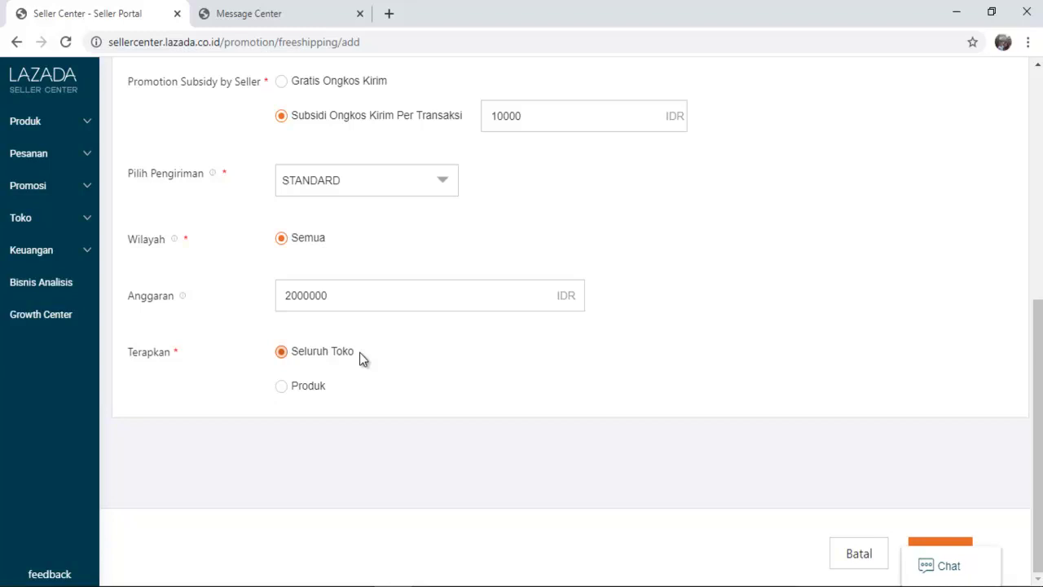
click(303, 388)
click(493, 422)
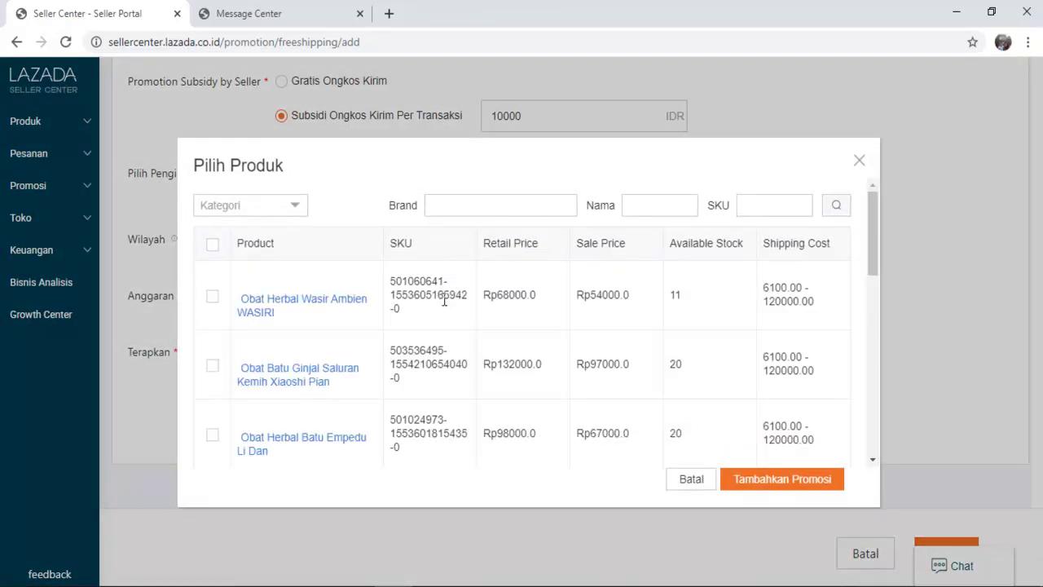
Add Obat Herbal Wasir Ambeien Zhigenduan, Obat Batu Ginjal Saluran Kemih Xiaoshi Pian and Obat Herbal Diabetes Gula Kencing Manis LEVIT Isi 30 kapsul to the promotion
scroll(438, 349, down, 5)
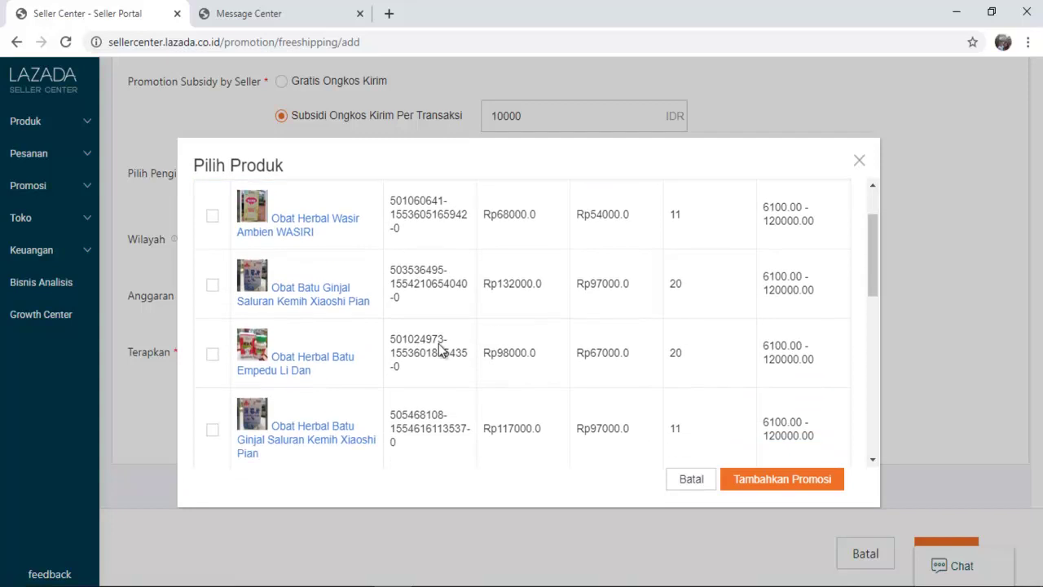
scroll(439, 349, down, 1)
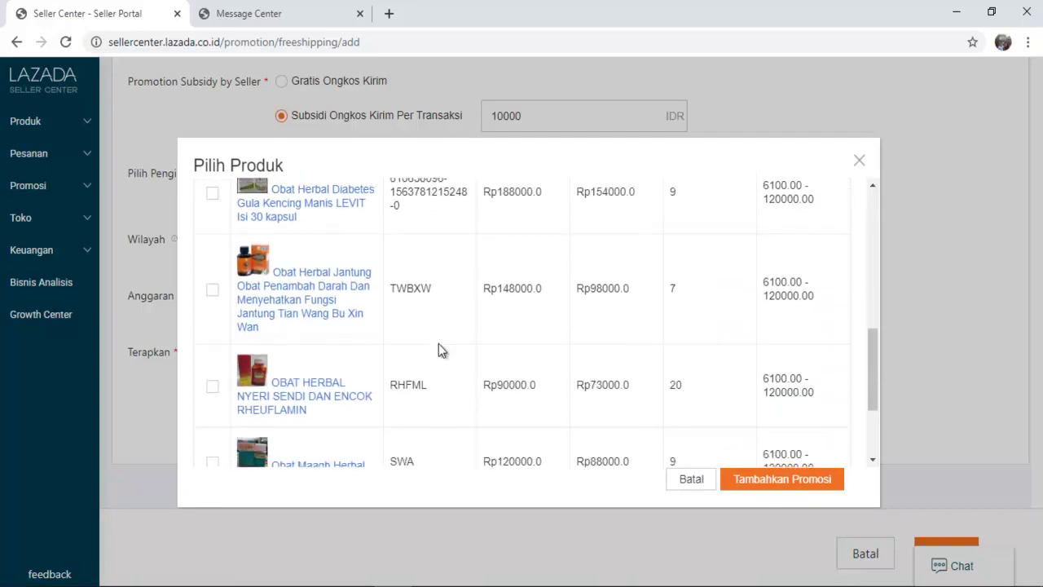
scroll(438, 350, down, 2)
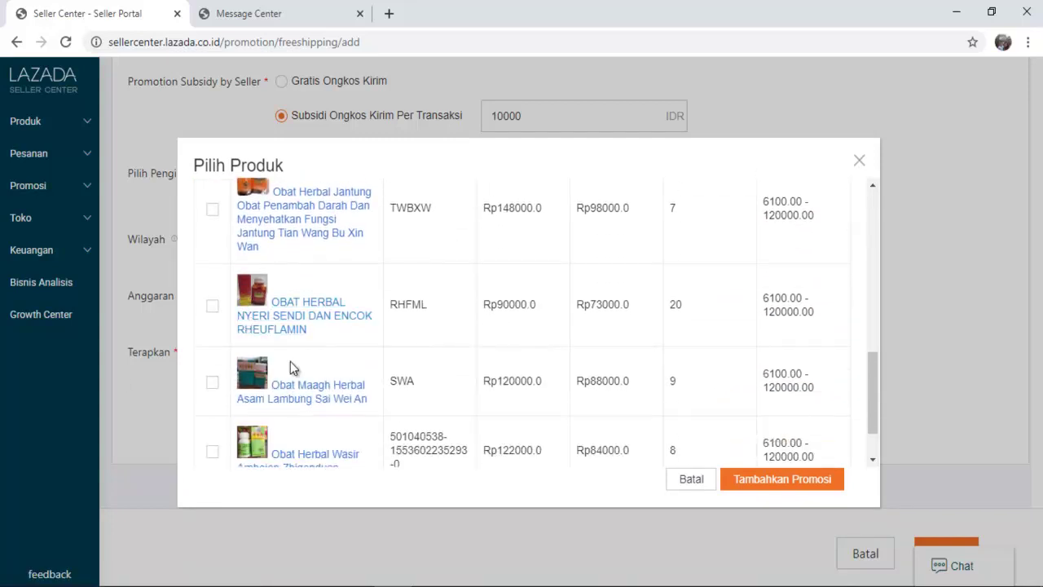
scroll(291, 366, up, 2)
scroll(290, 371, down, 3)
click(212, 384)
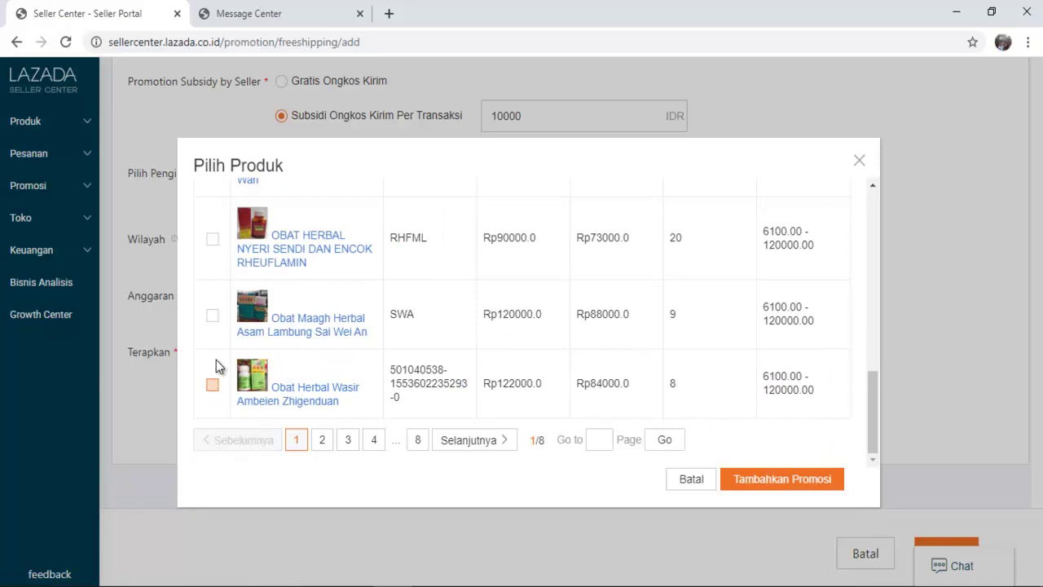
scroll(214, 322, up, 5)
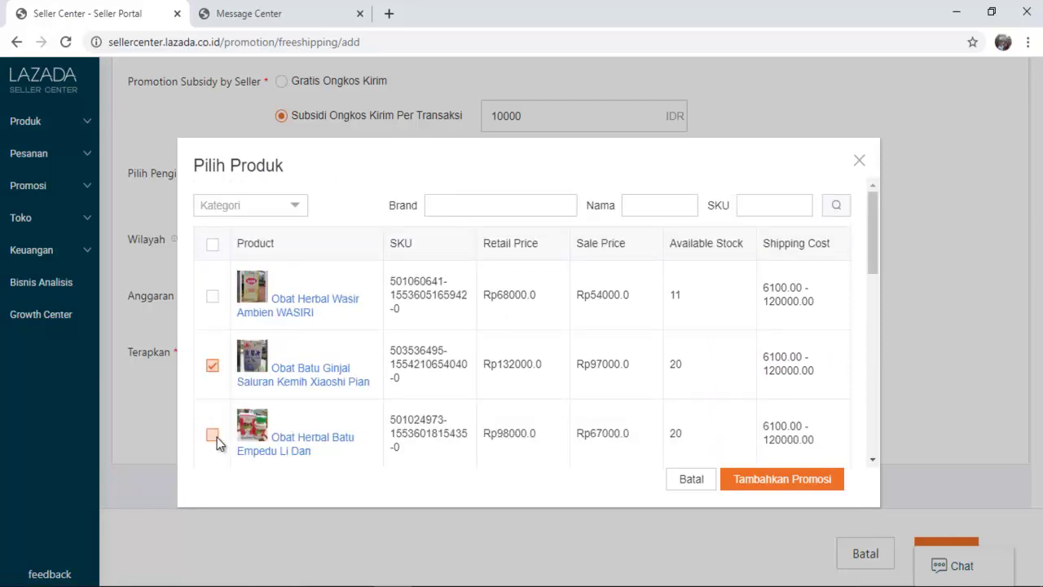
scroll(220, 353, down, 3)
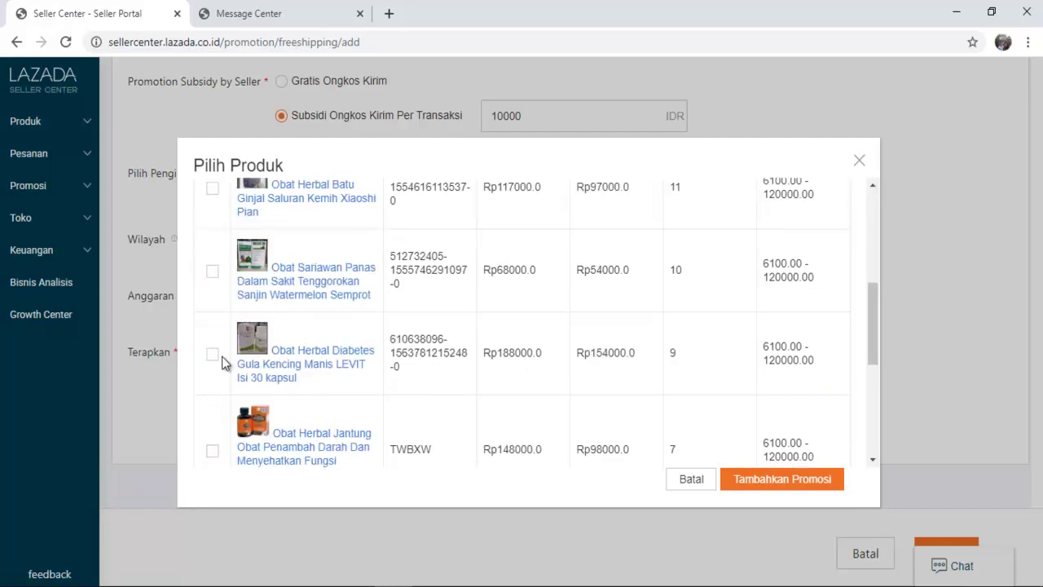
click(213, 354)
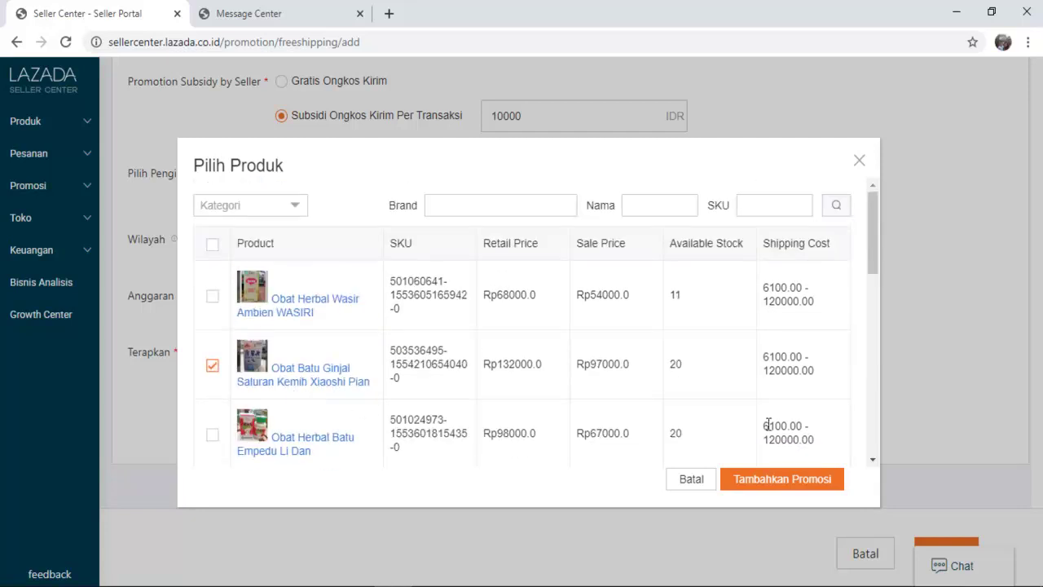
click(781, 481)
click(774, 475)
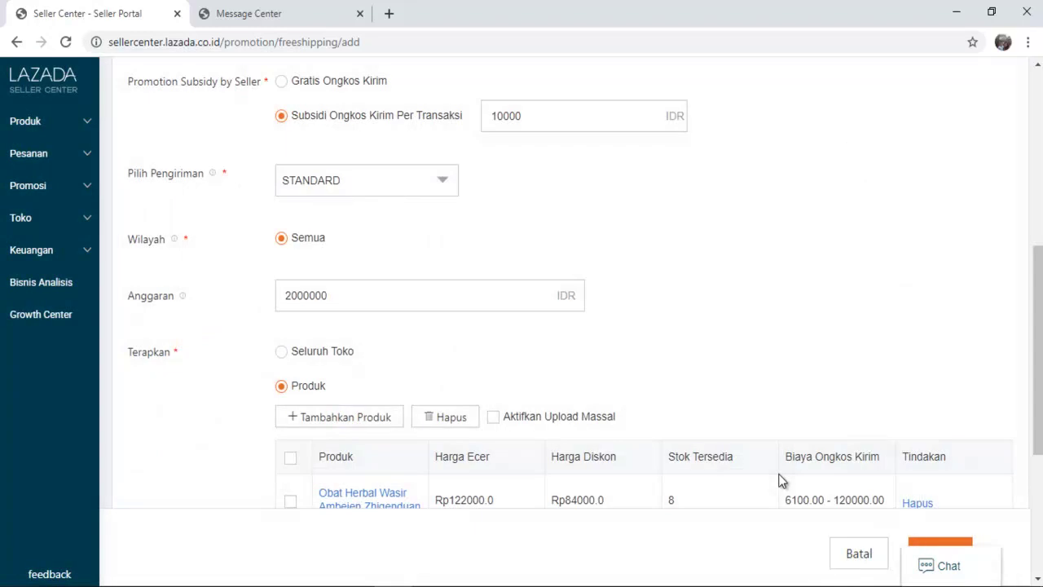
Set the end date of the promotion period to 31 March 2020 and submit the promotion
scroll(730, 417, down, 3)
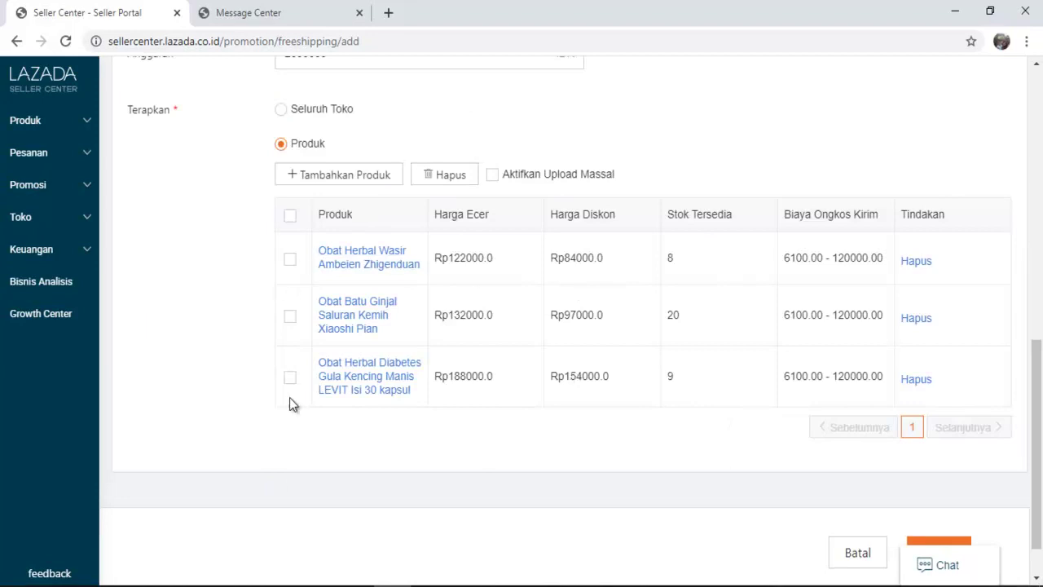
scroll(558, 354, up, 1)
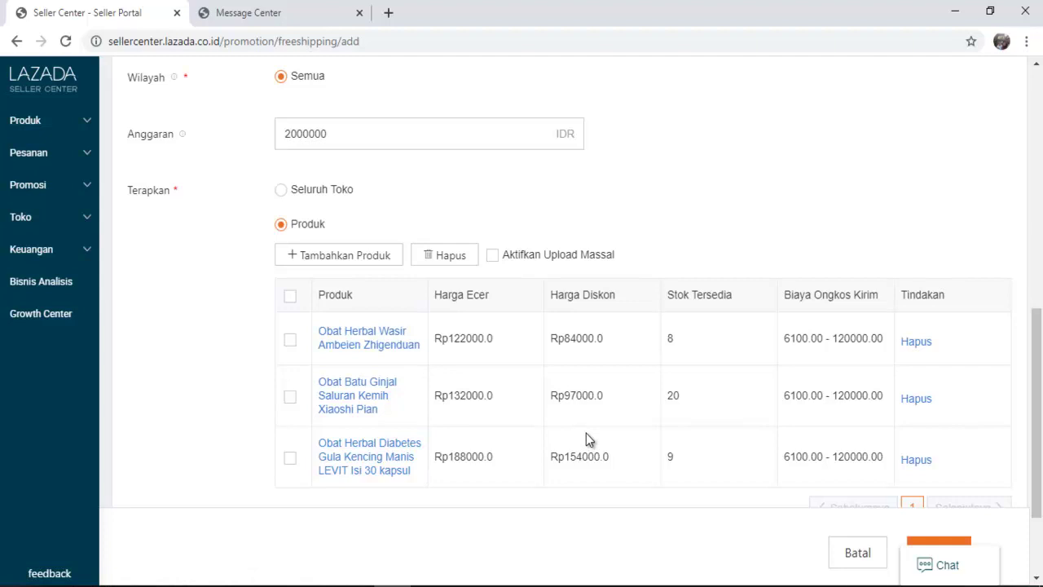
scroll(828, 411, down, 3)
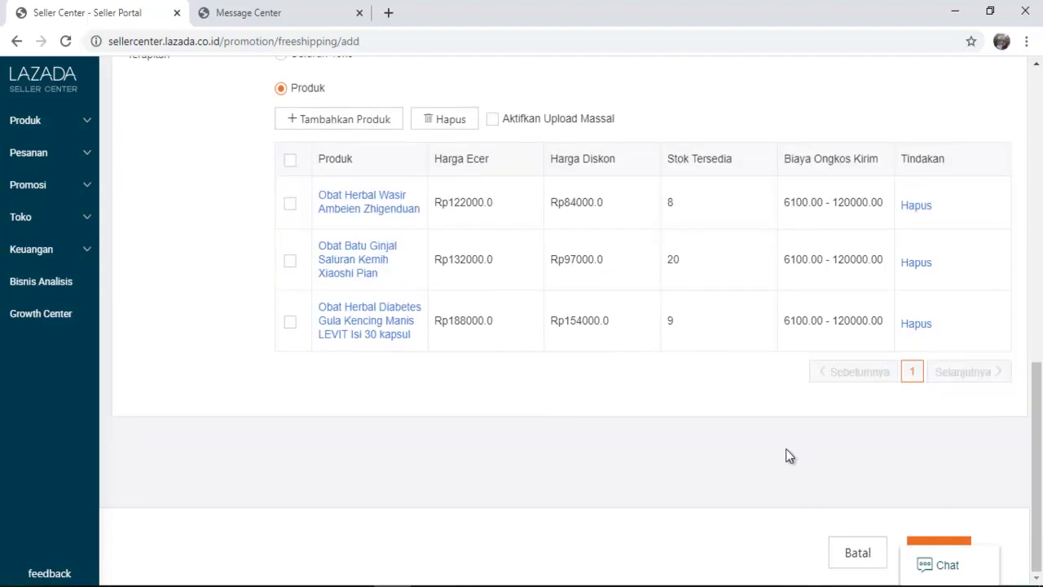
click(963, 530)
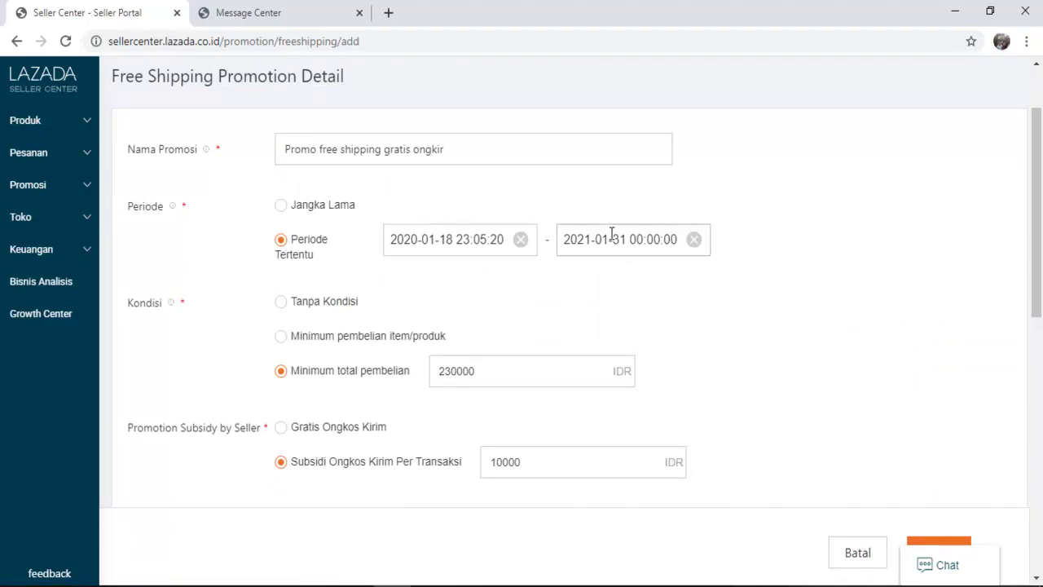
click(611, 234)
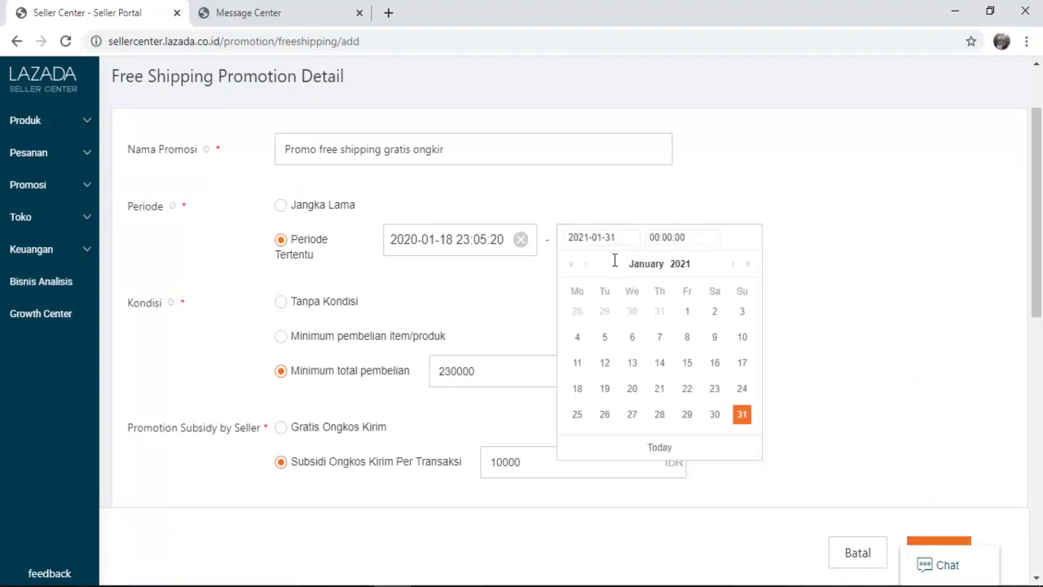
click(574, 266)
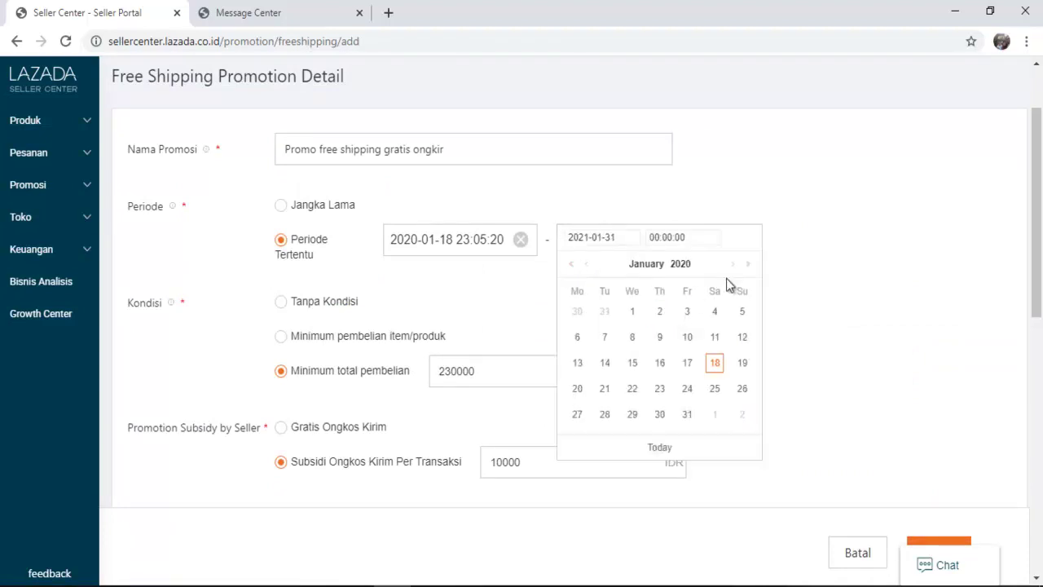
double_click(735, 269)
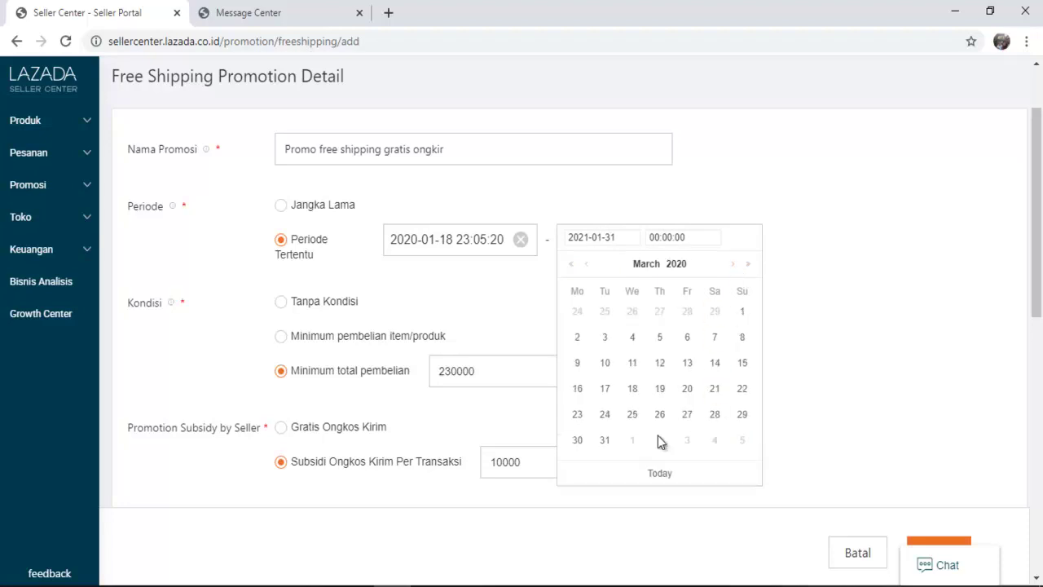
click(611, 442)
click(870, 443)
scroll(936, 519, down, 3)
click(943, 544)
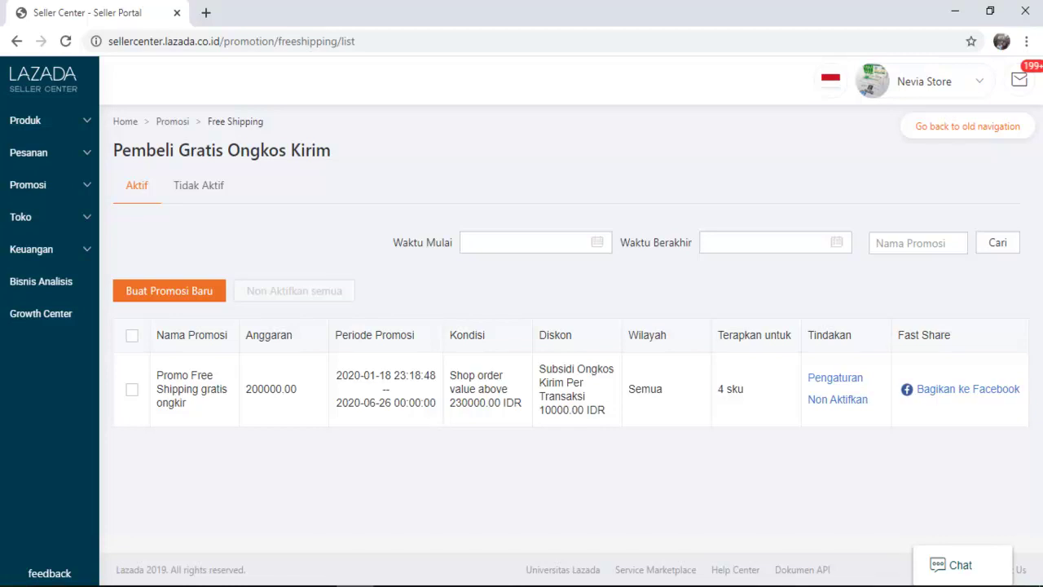
Examine the budget, order condition, shipping discount and number of applied SKUs of the active free shipping promotion
double_click(271, 388)
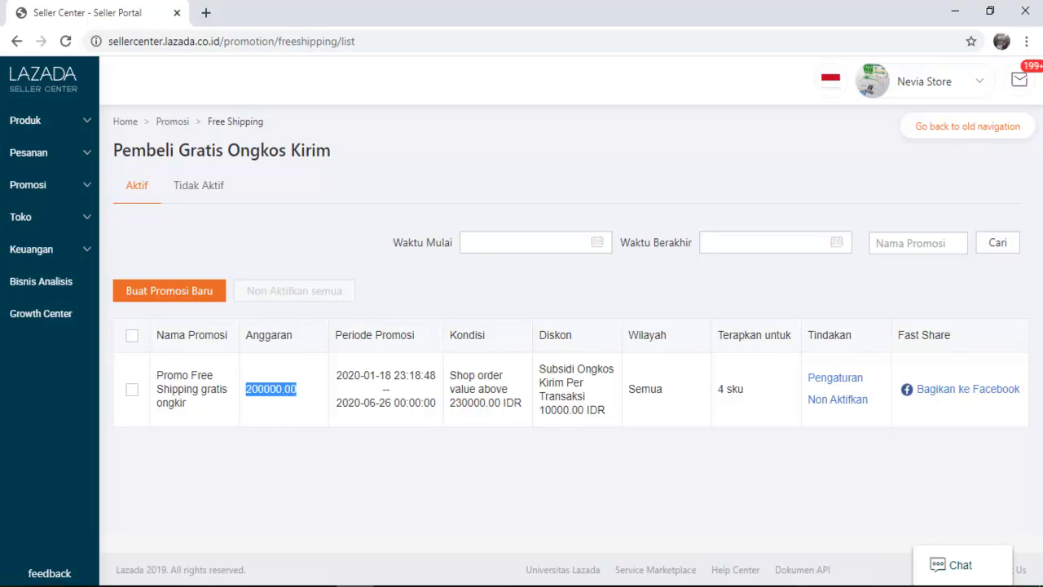
drag(247, 388, 522, 402)
click(296, 389)
click(509, 584)
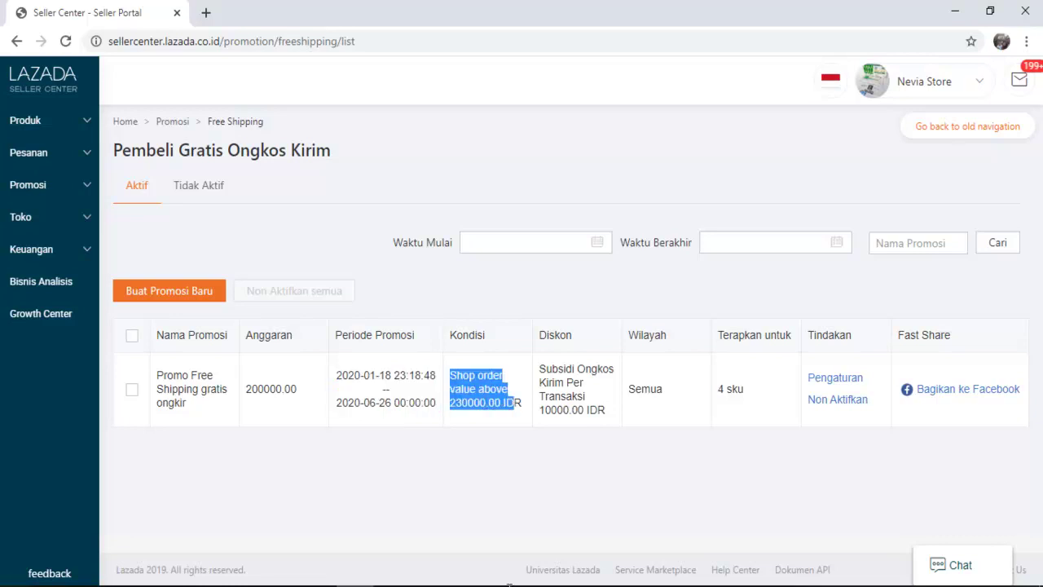
click(521, 403)
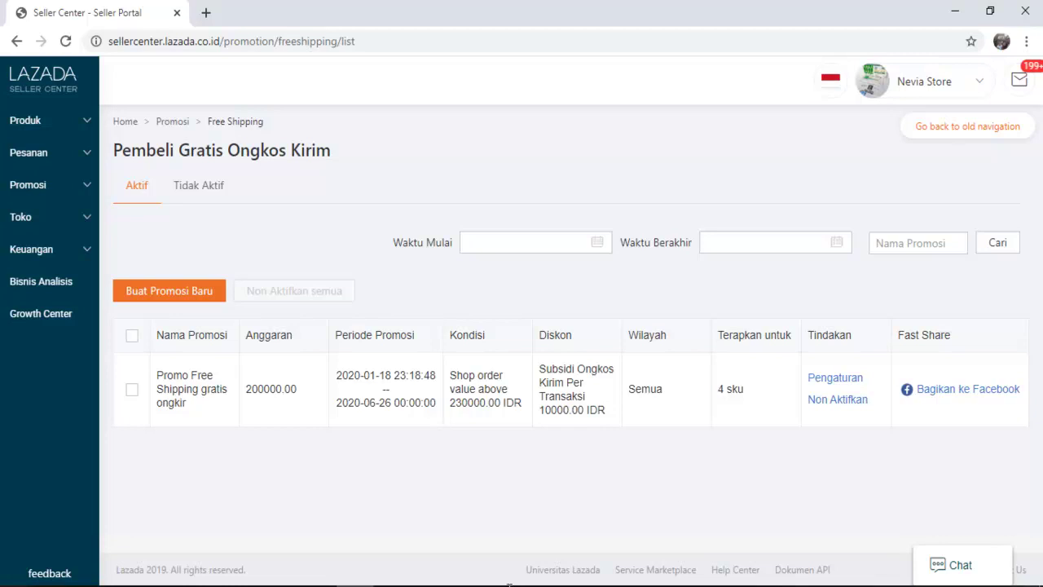
drag(539, 368, 585, 396)
drag(717, 389, 743, 388)
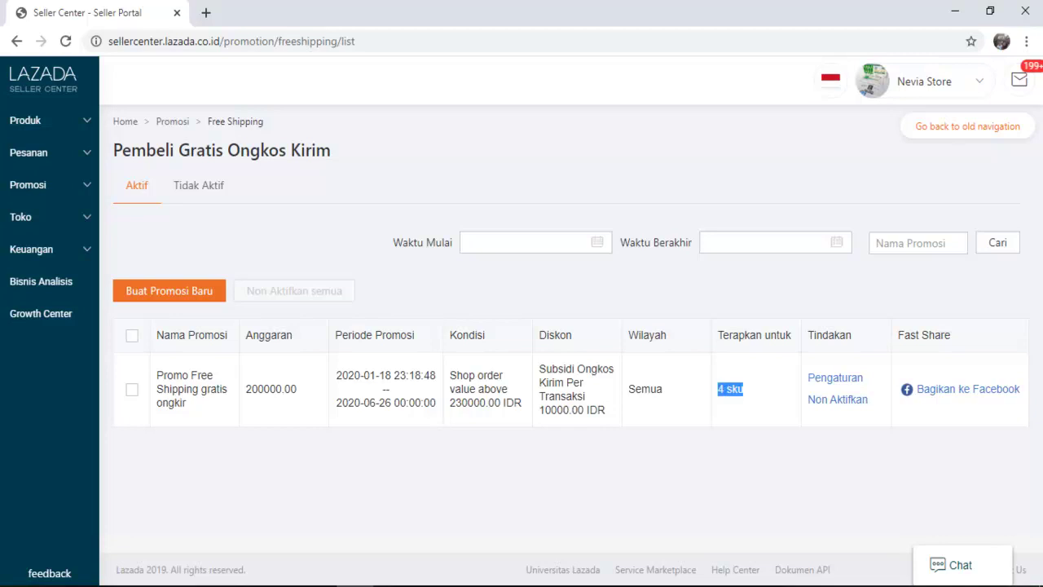